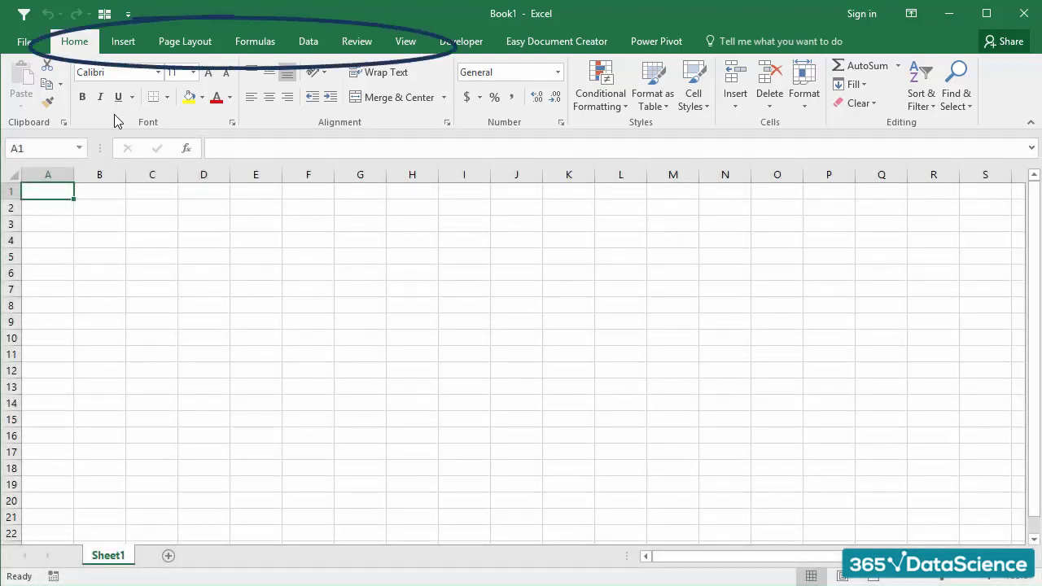
{"action": "left_click", "coordinate": [119, 50]}
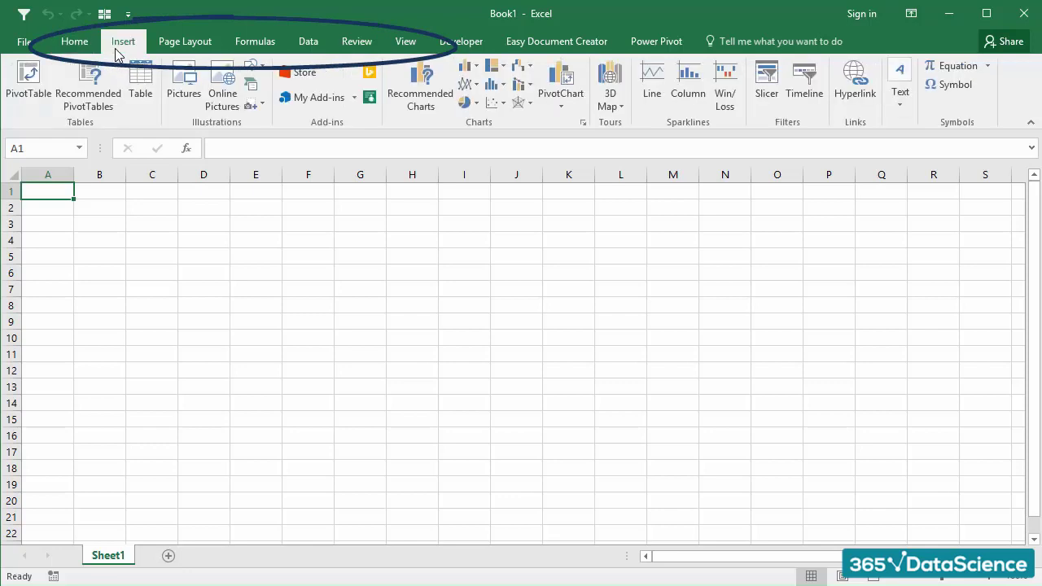
{"action": "left_click", "coordinate": [171, 45]}
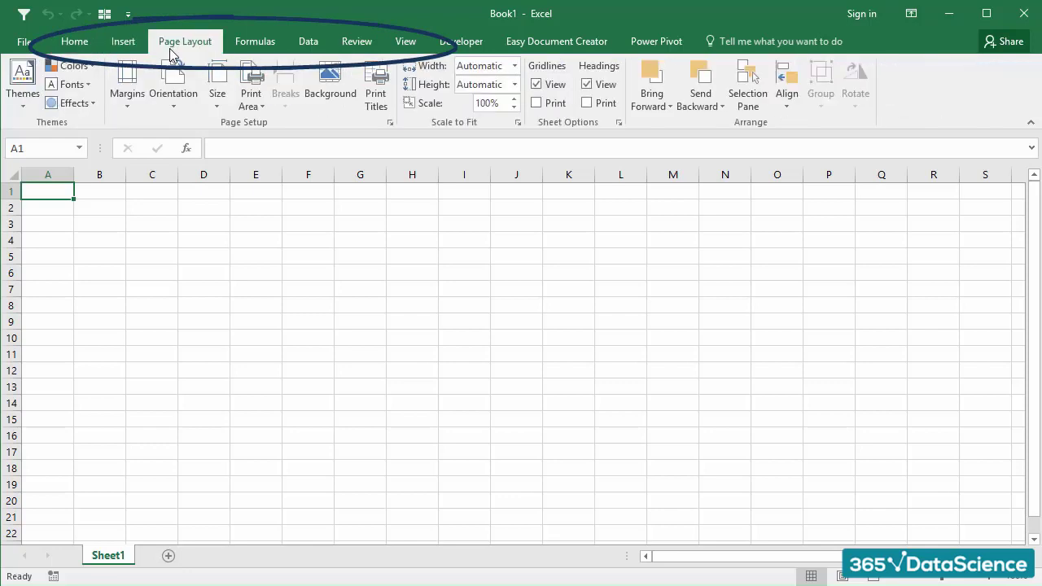
{"action": "left_click", "coordinate": [90, 48]}
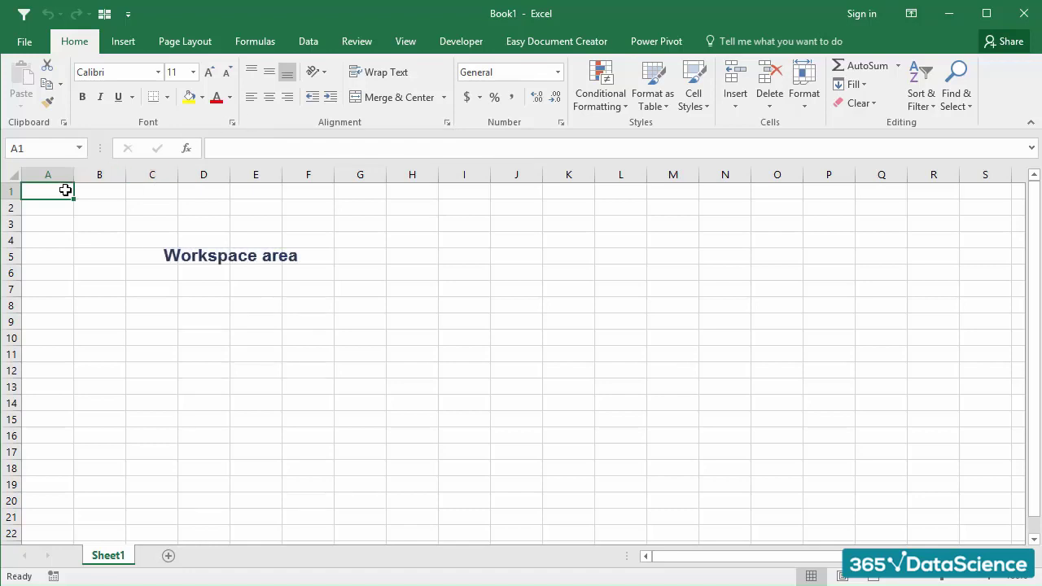
Select the range A1:J12, and single out individual cells of the workspace such as D5, C2 and A1.
{"action": "left_click_drag", "start_coordinate": [68, 188], "coordinate": [512, 373]}
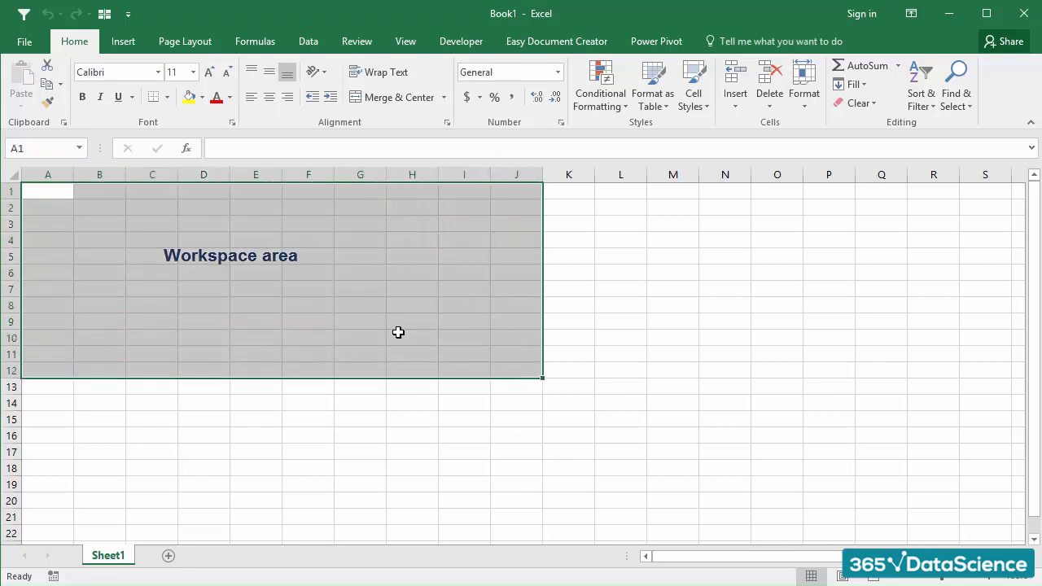
{"action": "left_click", "coordinate": [257, 271]}
{"action": "left_click", "coordinate": [222, 256]}
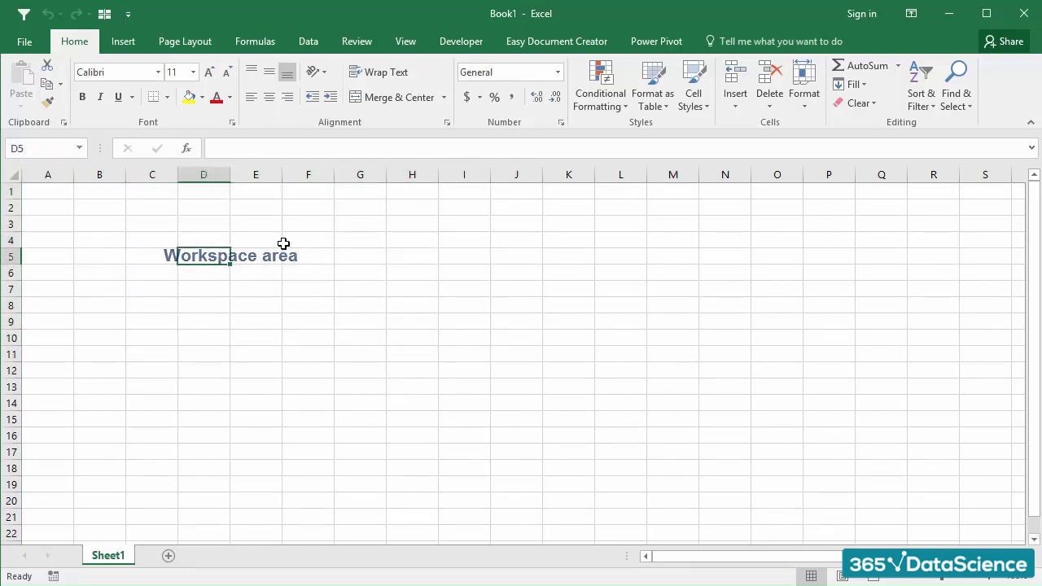
{"action": "left_click", "coordinate": [268, 245]}
{"action": "left_click", "coordinate": [180, 225]}
{"action": "left_click", "coordinate": [152, 209]}
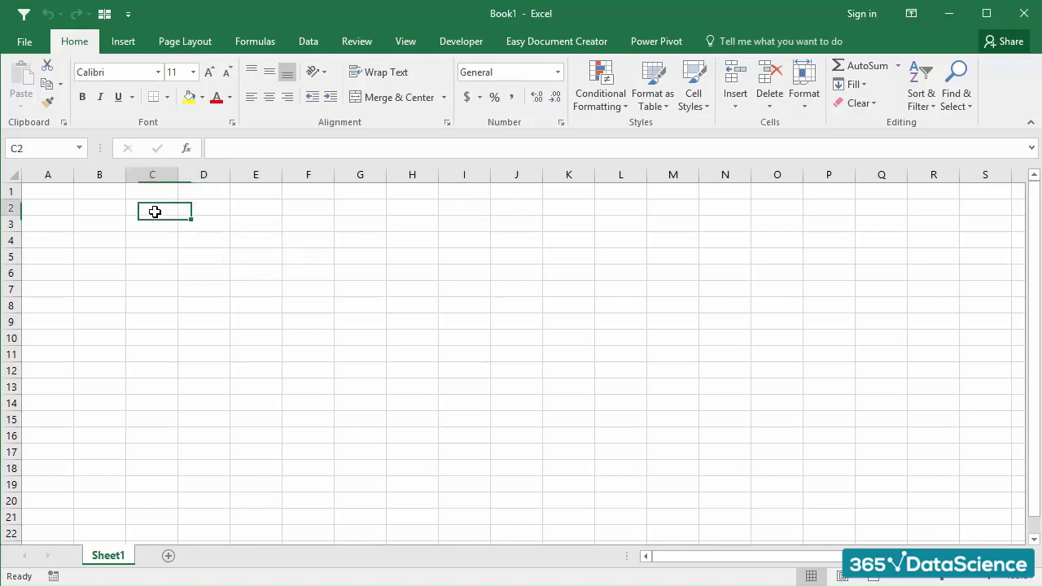
{"action": "left_click", "coordinate": [68, 195]}
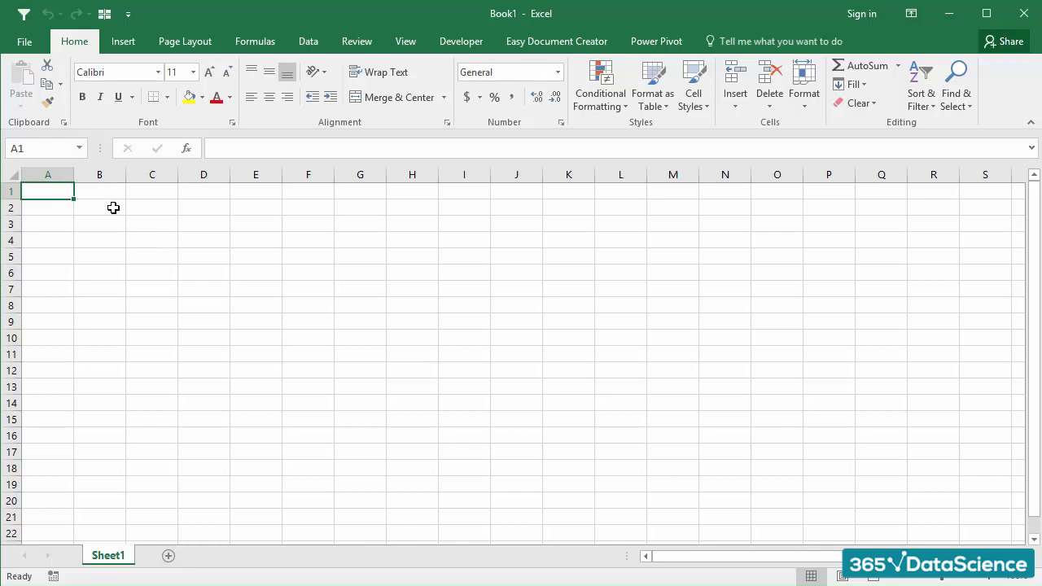
Select columns A, B and C one at a time, and view the last column of row 1 before returning to A1.
{"action": "left_click", "coordinate": [56, 174]}
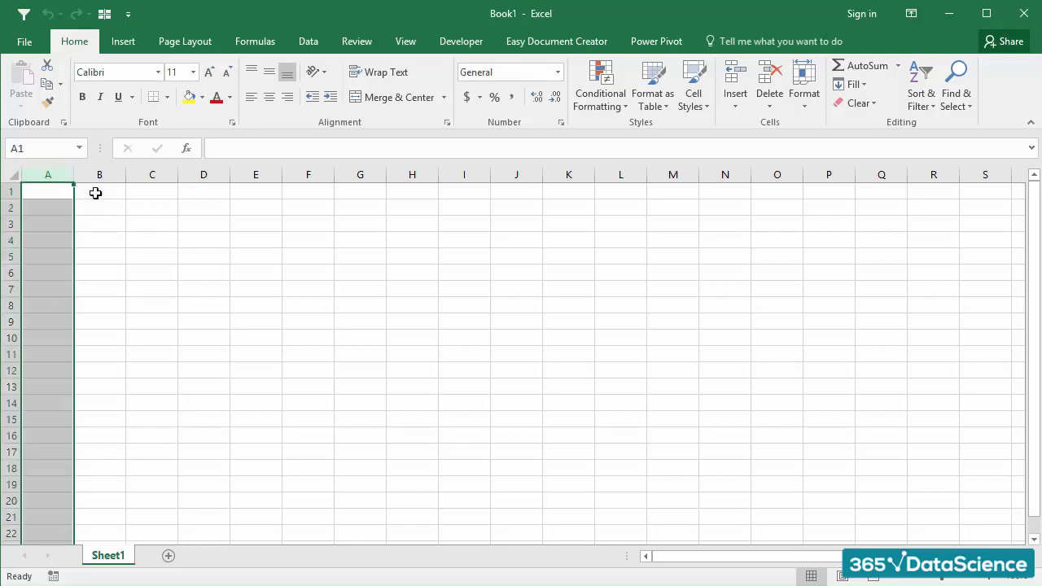
{"action": "left_click_drag", "start_coordinate": [98, 187], "coordinate": [93, 177]}
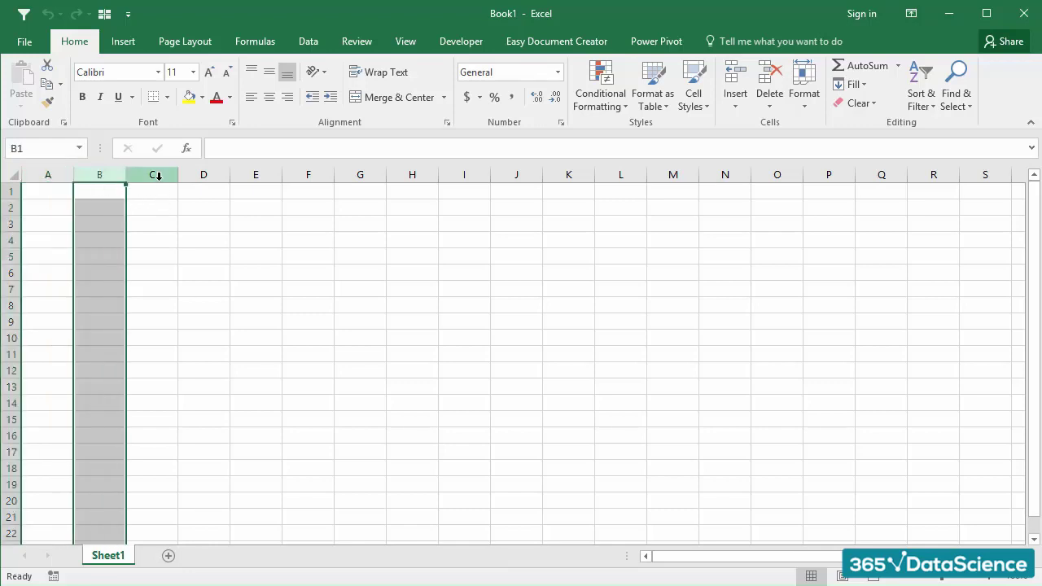
{"action": "left_click", "coordinate": [159, 177]}
{"action": "left_click", "coordinate": [205, 192]}
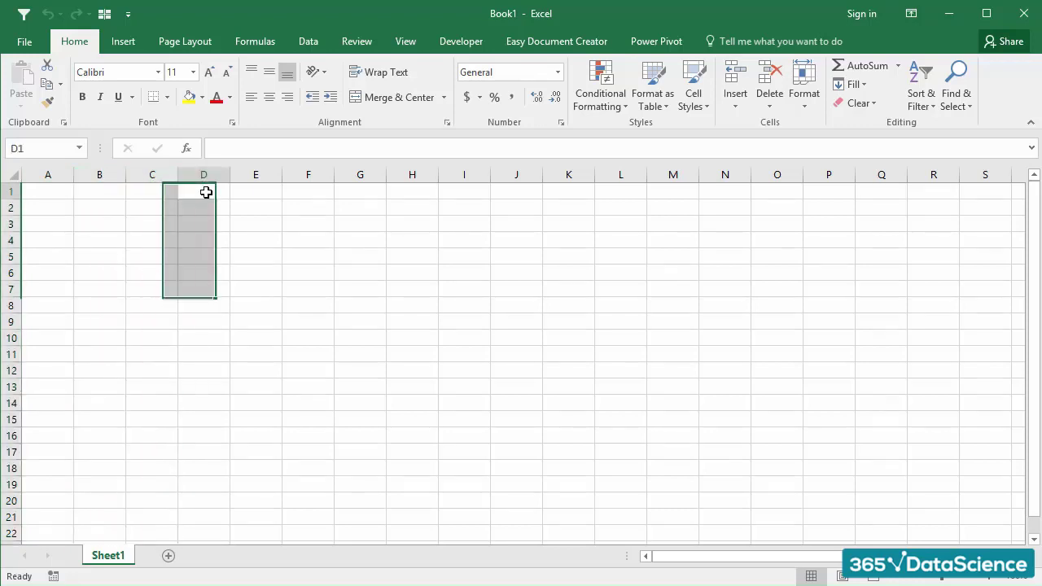
{"action": "key", "text": "ctrl+Right"}
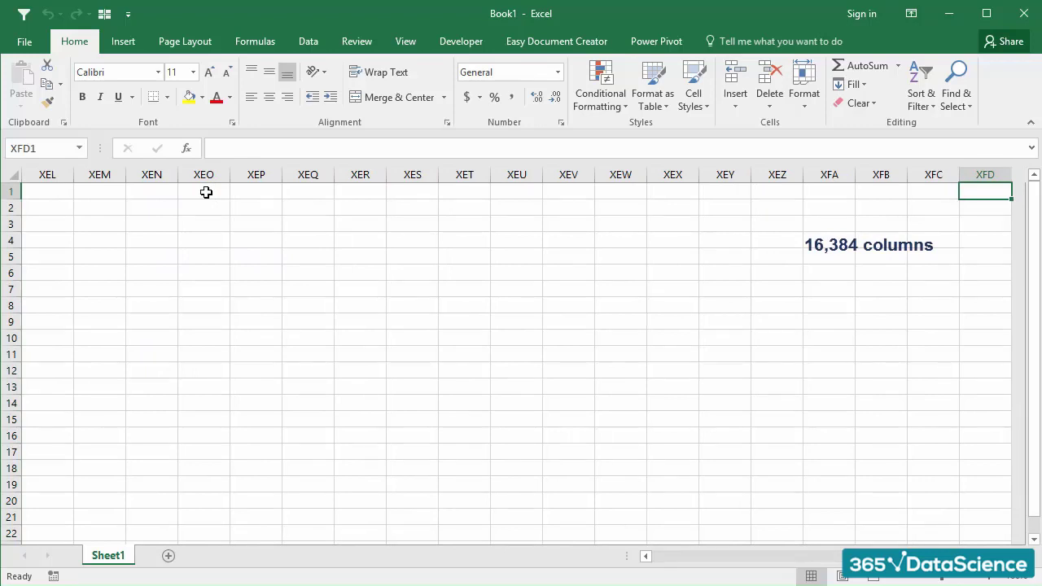
{"action": "key", "text": "ctrl+Left"}
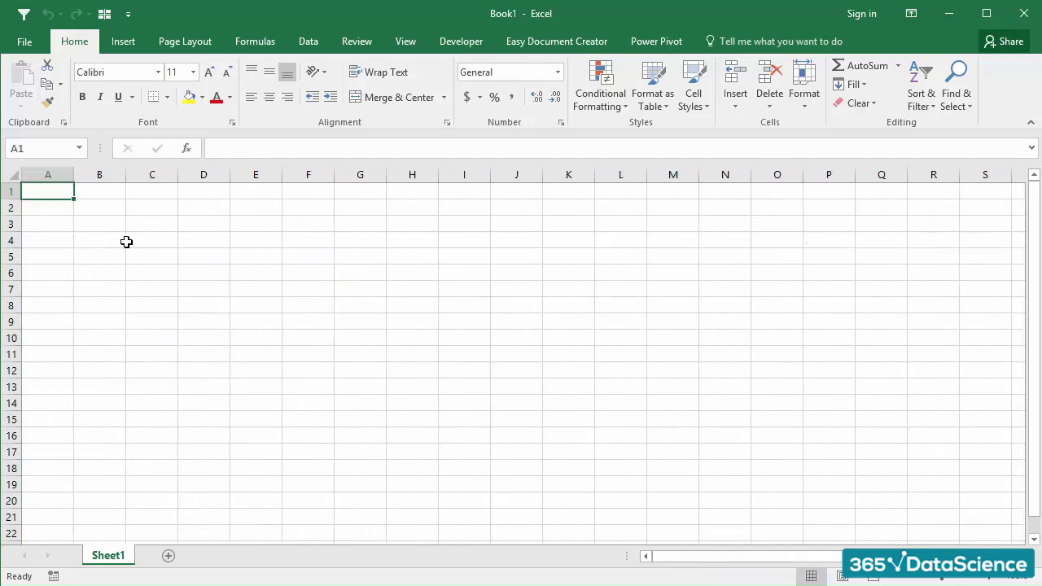
Select rows 1, 2 and 3 one at a time, and view the last row of column A before returning to A1.
{"action": "key", "text": "shift+space"}
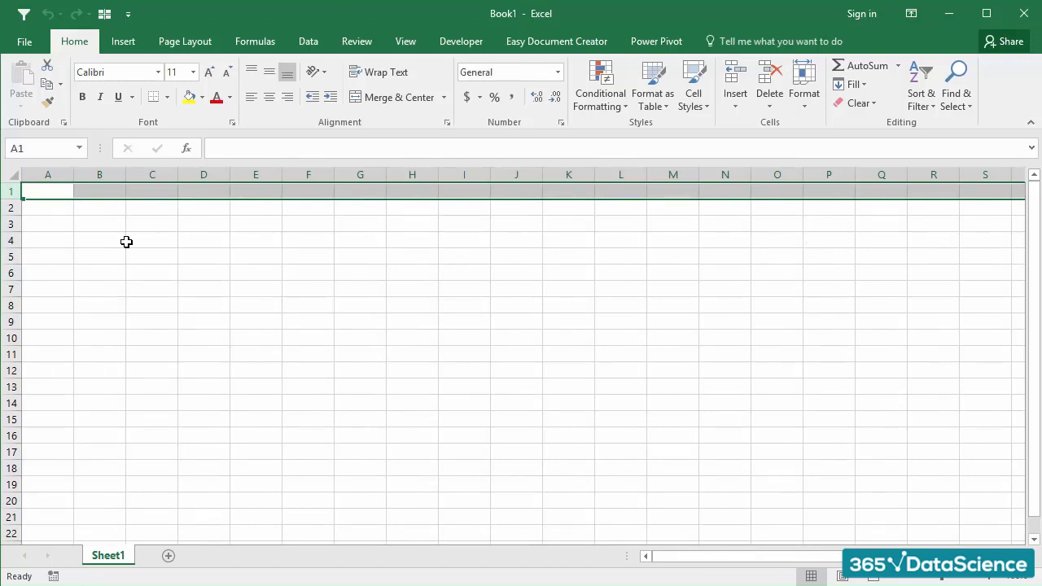
{"action": "key", "text": "Down"}
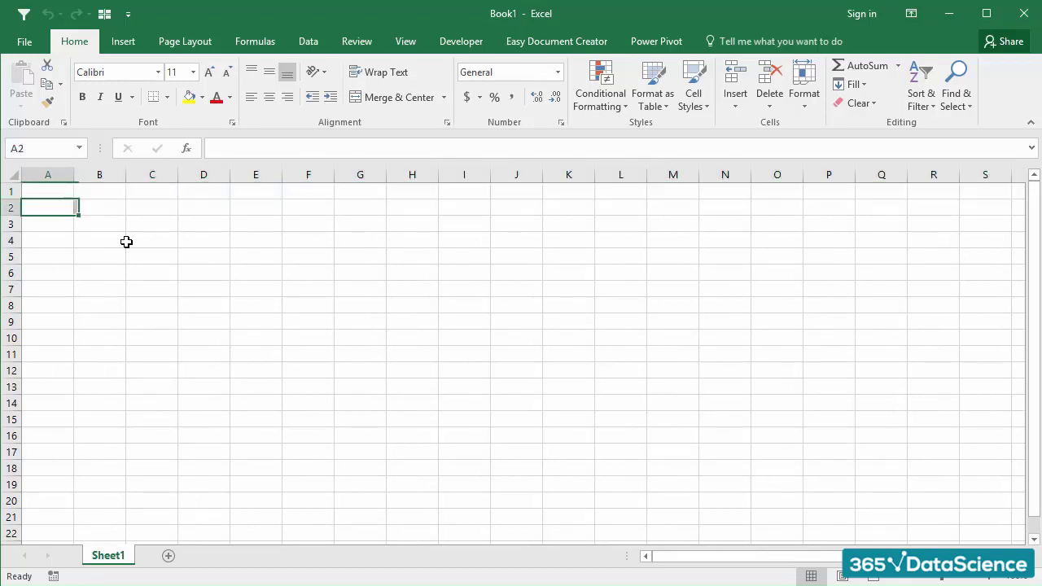
{"action": "key", "text": "shift+space"}
{"action": "key", "text": "Down"}
{"action": "key", "text": "shift+Right"}
{"action": "key", "text": "shift+Right"}
{"action": "key", "text": "shift+Right"}
{"action": "key", "text": "shift+Right"}
{"action": "key", "text": "Left"}
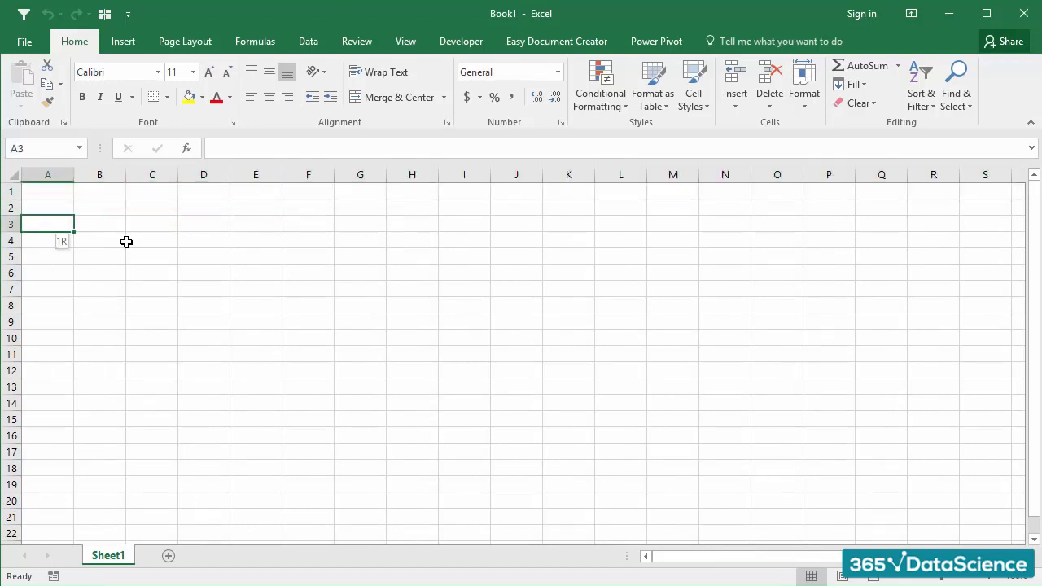
{"action": "key", "text": "shift+space"}
{"action": "key", "text": "ctrl+Down"}
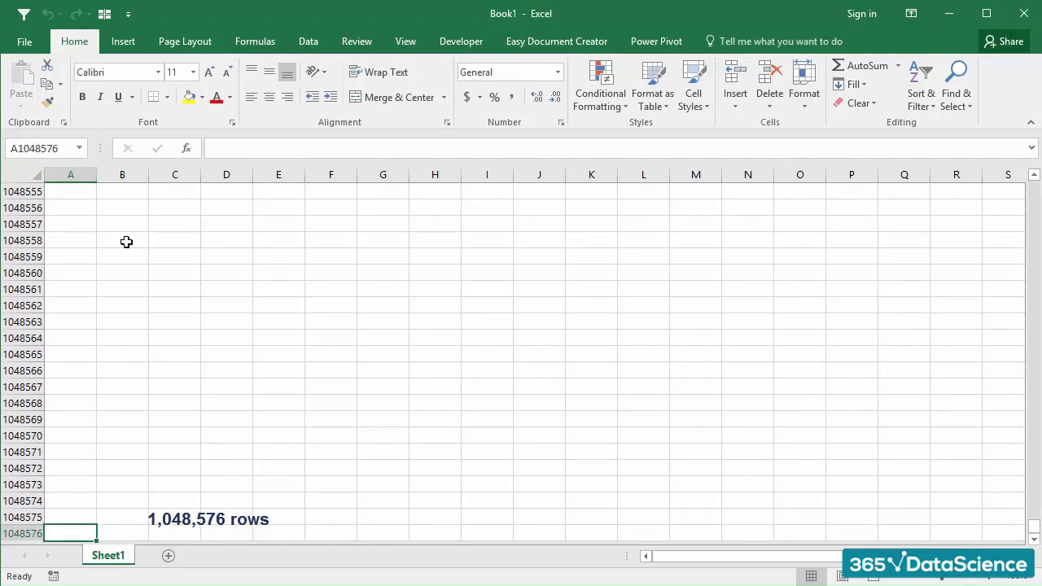
{"action": "key", "text": "ctrl+Up"}
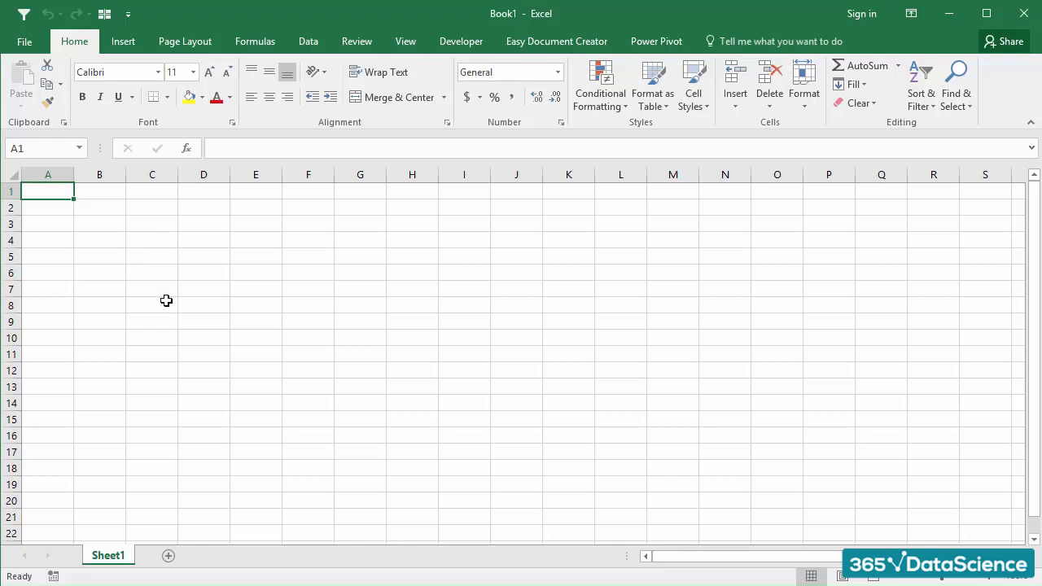
Add four new worksheets to the workbook, viewing the existing sheets before adding the last one.
{"action": "left_click", "coordinate": [169, 557]}
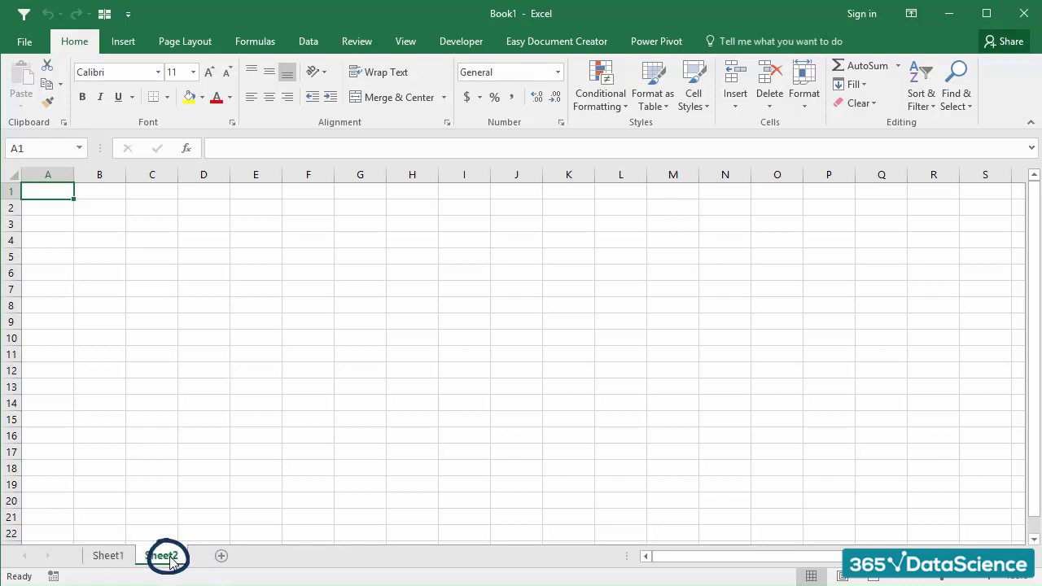
{"action": "left_click", "coordinate": [222, 557]}
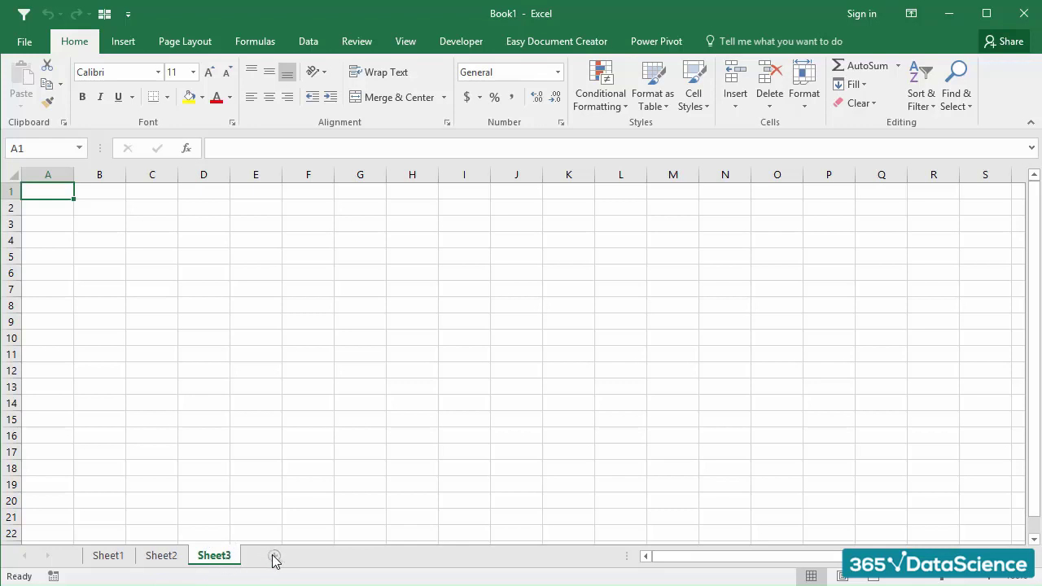
{"action": "left_click", "coordinate": [273, 556]}
{"action": "left_click", "coordinate": [214, 559]}
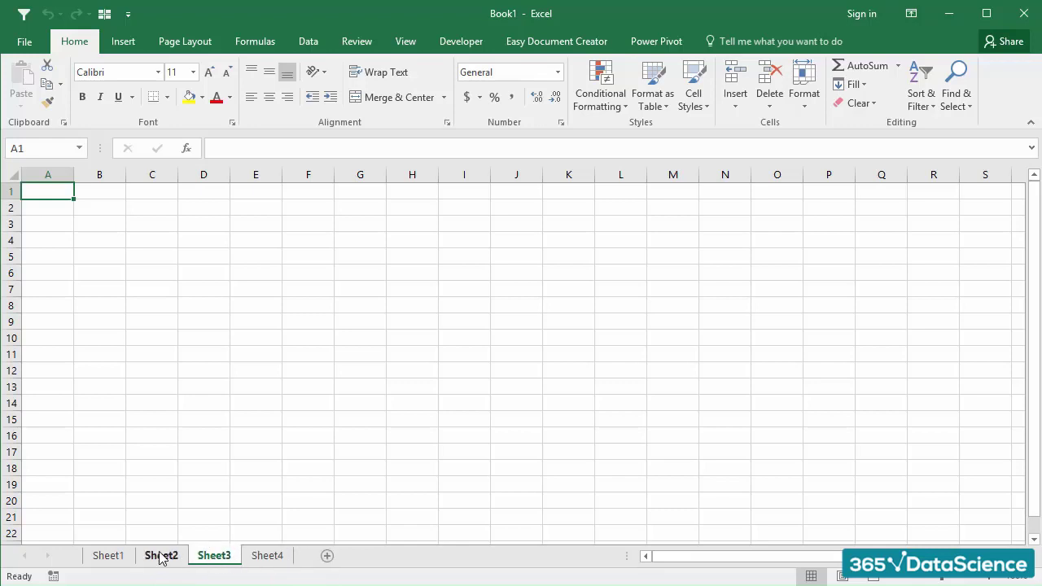
{"action": "left_click", "coordinate": [159, 558]}
{"action": "left_click", "coordinate": [114, 558]}
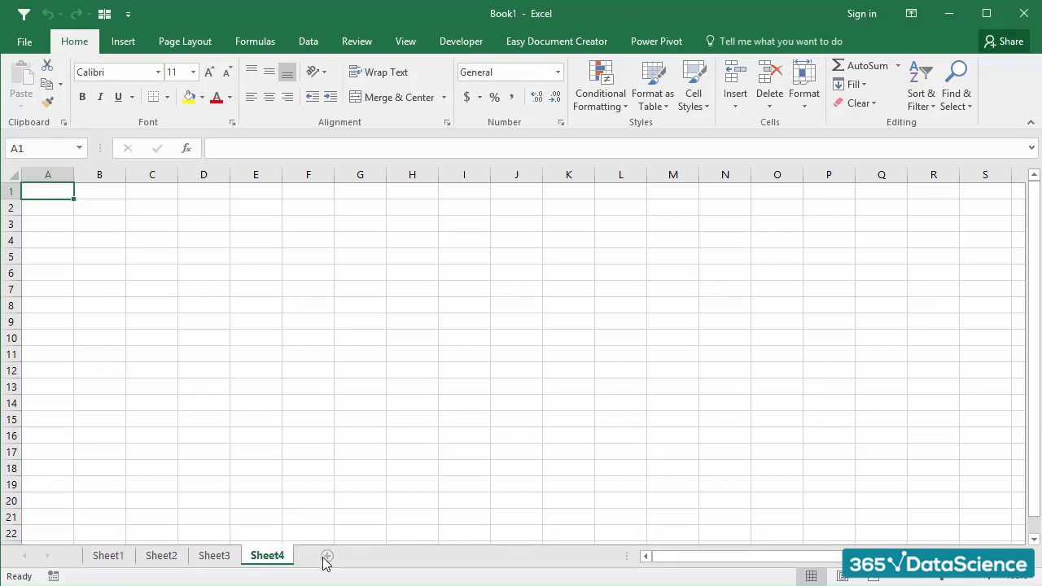
{"action": "left_click", "coordinate": [269, 557]}
{"action": "left_click", "coordinate": [326, 556]}
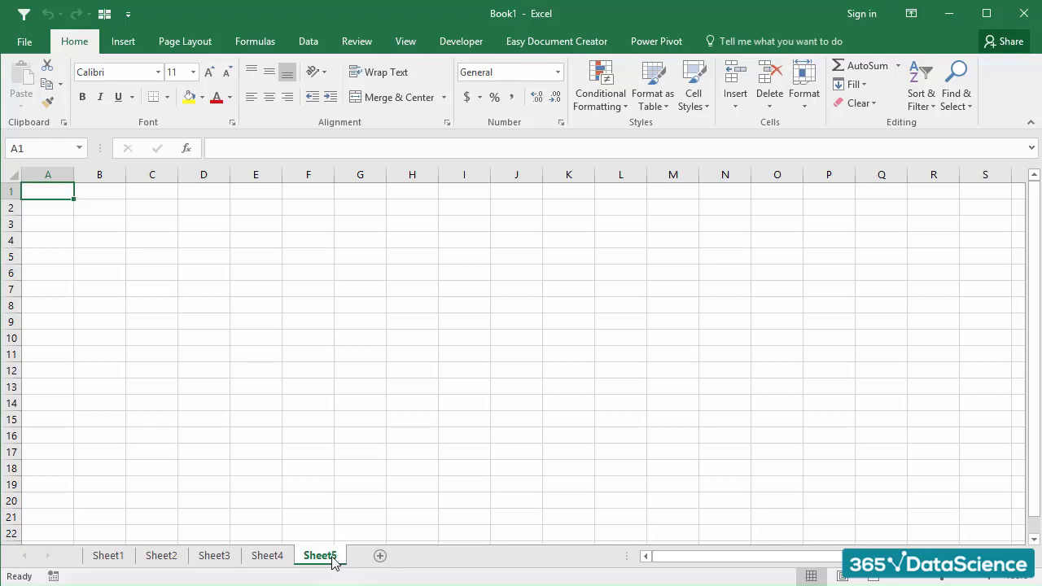
Delete the worksheets Sheet5 and Sheet4 from the workbook.
{"action": "right_click", "coordinate": [332, 562]}
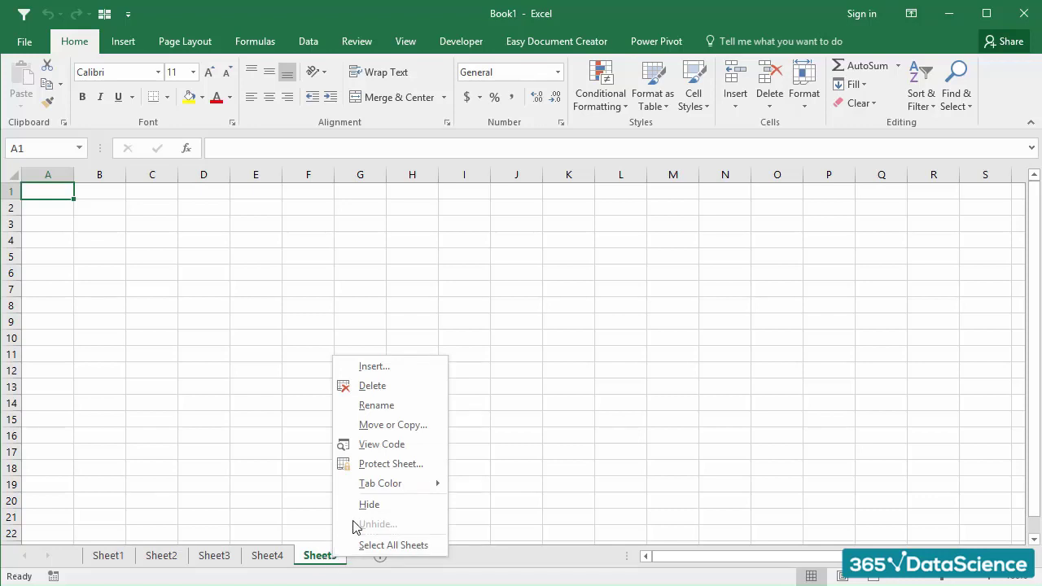
{"action": "left_click", "coordinate": [379, 393]}
{"action": "right_click", "coordinate": [266, 555]}
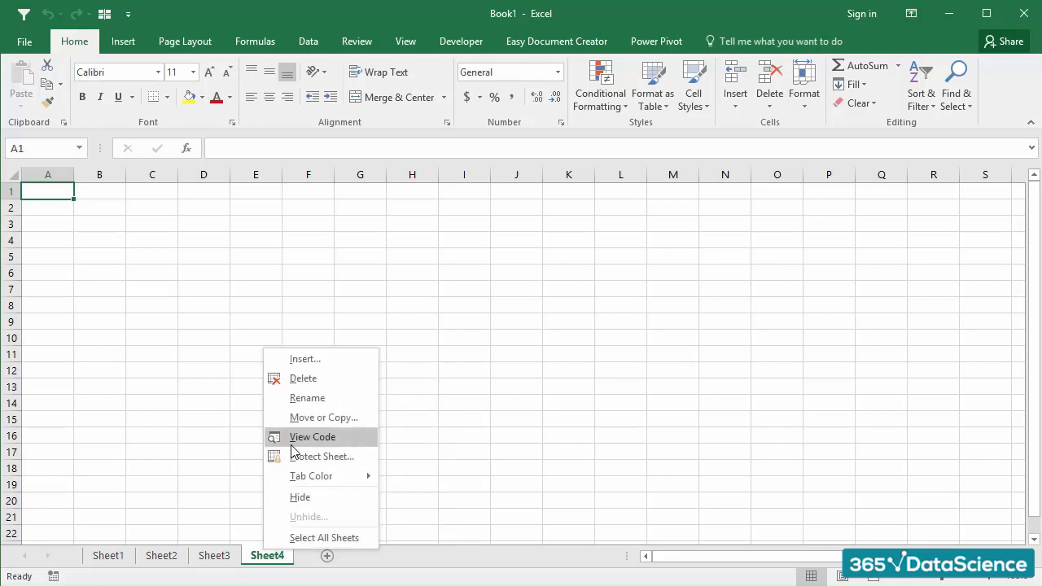
{"action": "left_click", "coordinate": [300, 381]}
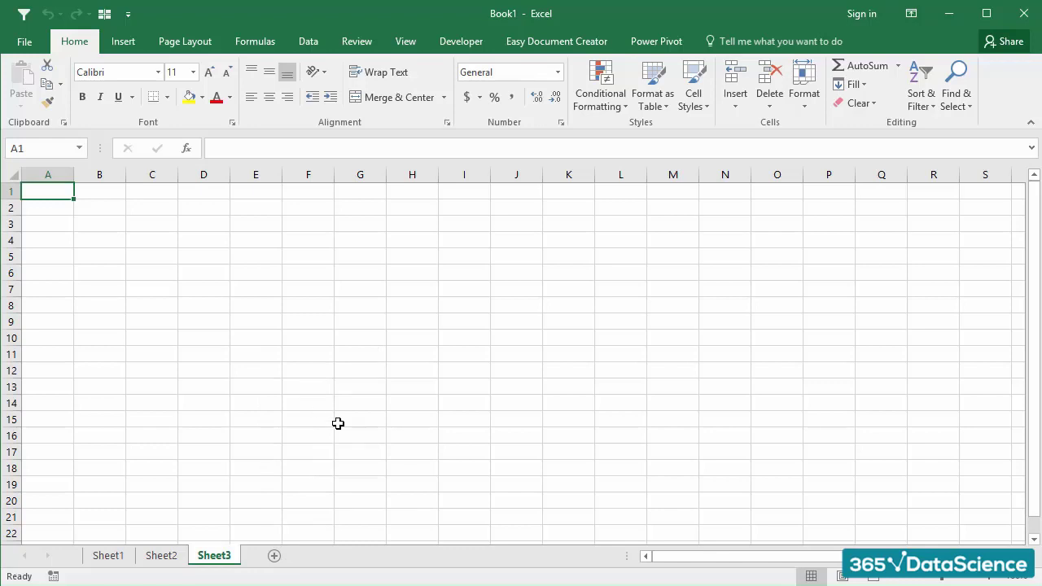
Select cells B3 and A1 on Sheet3, open A1's content for editing without entering anything, and select B4.
{"action": "left_click", "coordinate": [96, 223]}
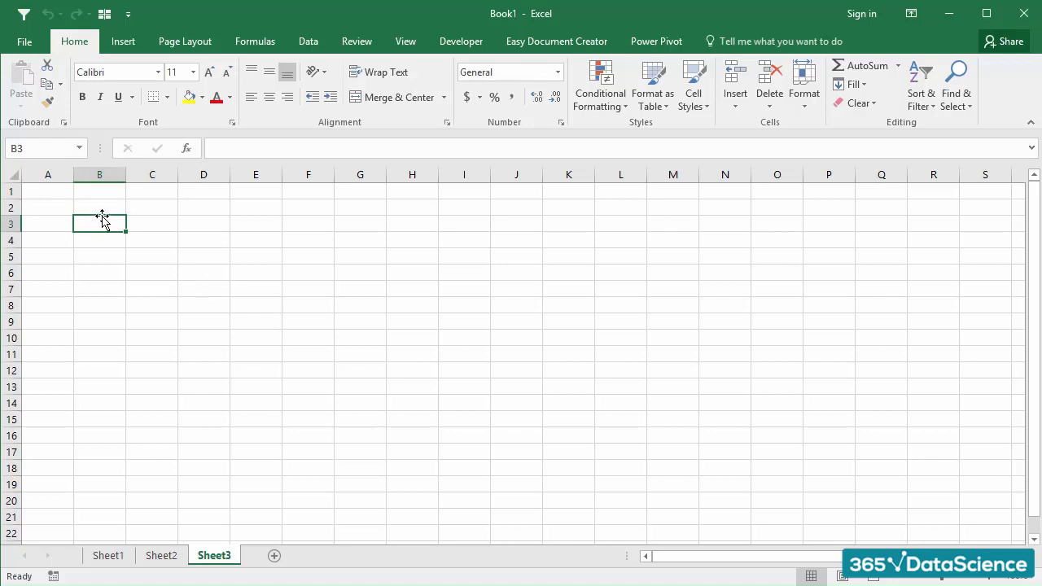
{"action": "left_click", "coordinate": [56, 192]}
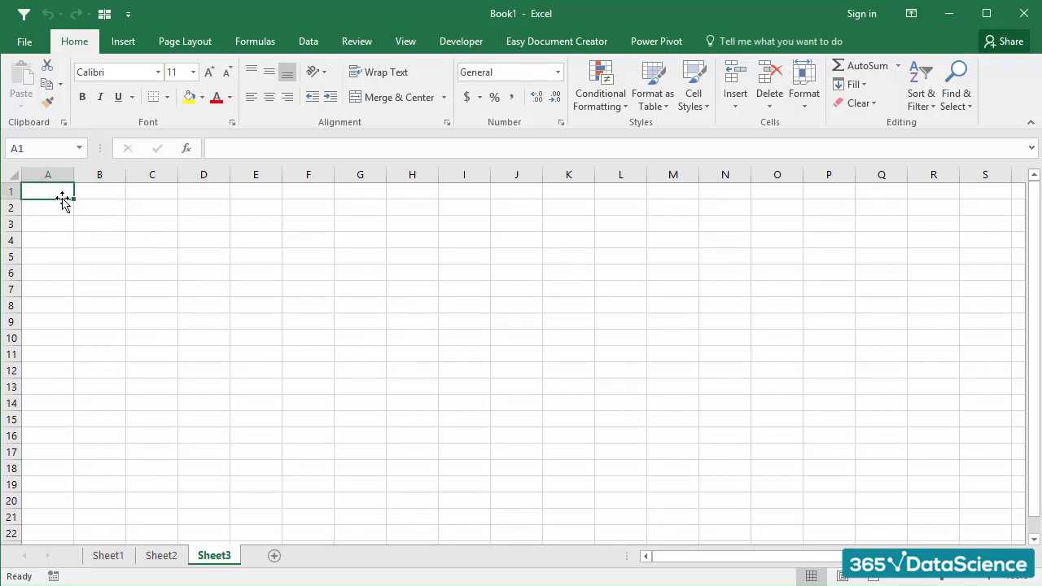
{"action": "left_click", "coordinate": [37, 150]}
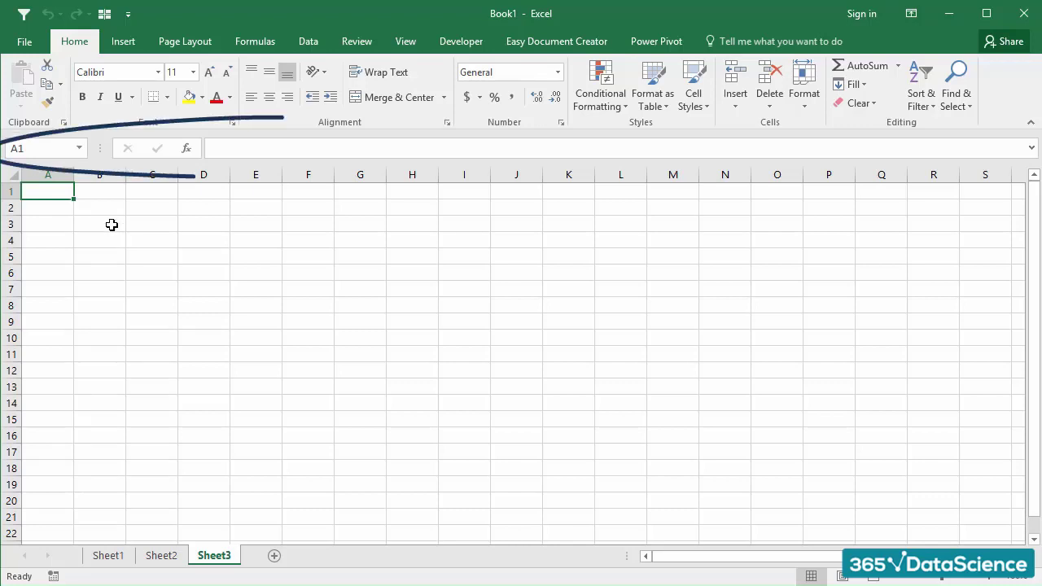
{"action": "left_click", "coordinate": [210, 149]}
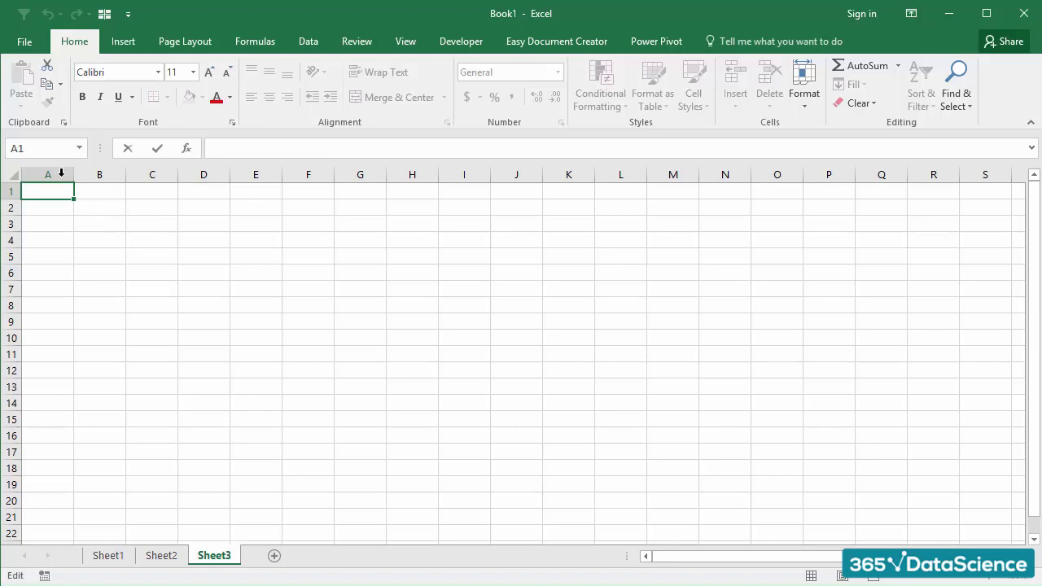
{"action": "left_click", "coordinate": [122, 244]}
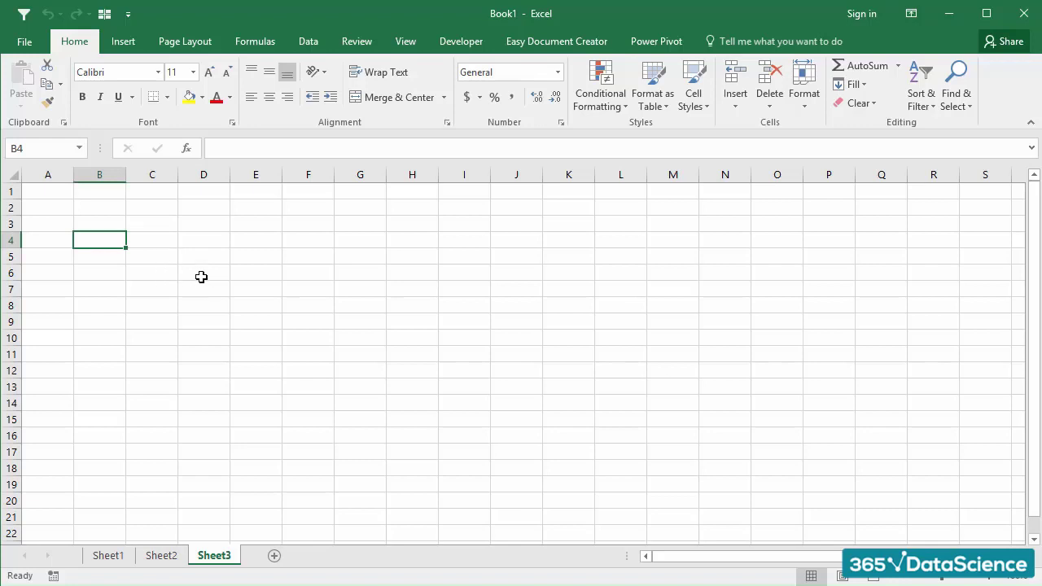
Start a +SUM() formula in cell D4 and clear the entry.
{"action": "left_click", "coordinate": [199, 243]}
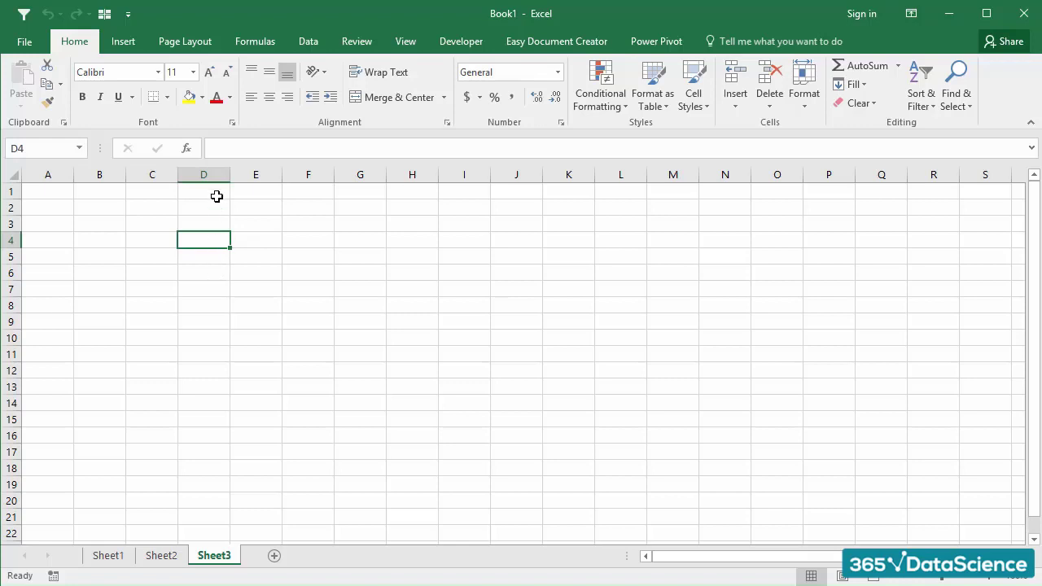
{"action": "left_click", "coordinate": [210, 148]}
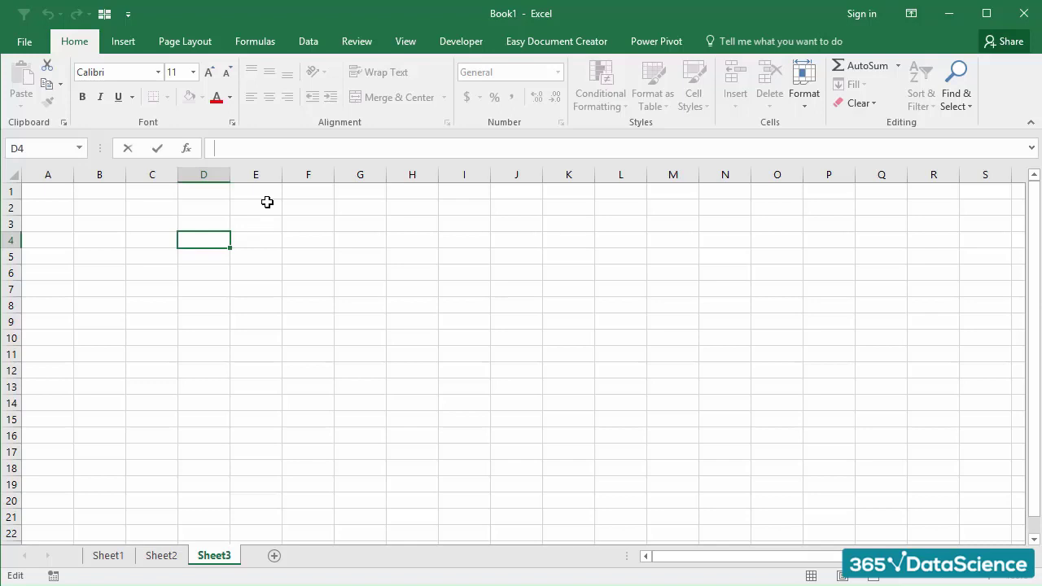
{"action": "type", "text": "+SUM"}
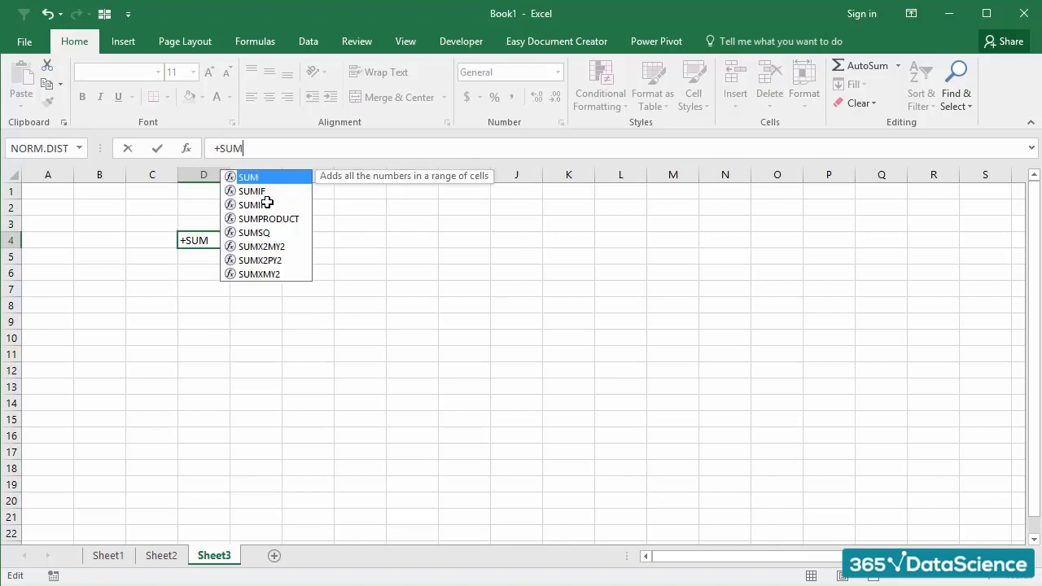
{"action": "type", "text": "()"}
{"action": "key", "text": "BackSpace"}
{"action": "key", "text": "BackSpace"}
{"action": "key", "text": "BackSpace"}
{"action": "key", "text": "BackSpace"}
{"action": "key", "text": "BackSpace"}
{"action": "key", "text": "BackSpace"}
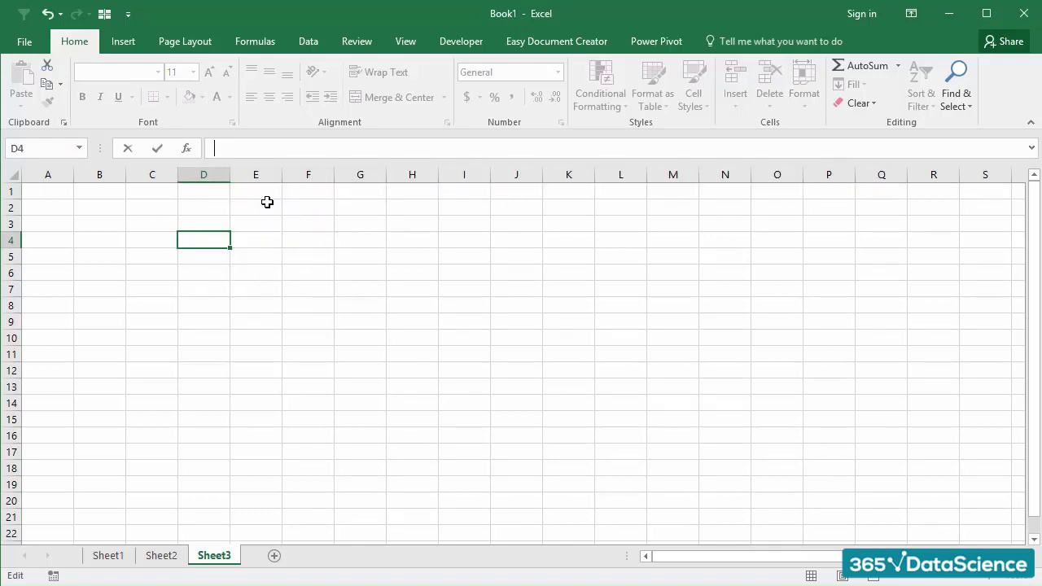
{"action": "key", "text": "Escape"}
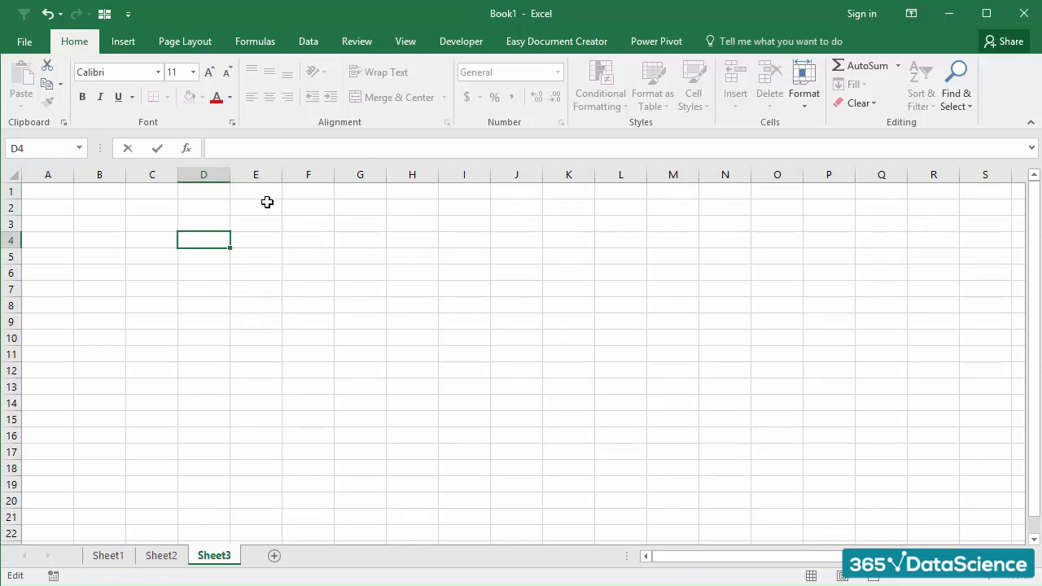
Start an =if formula in cell D4 and cancel the entry.
{"action": "type", "text": "=if"}
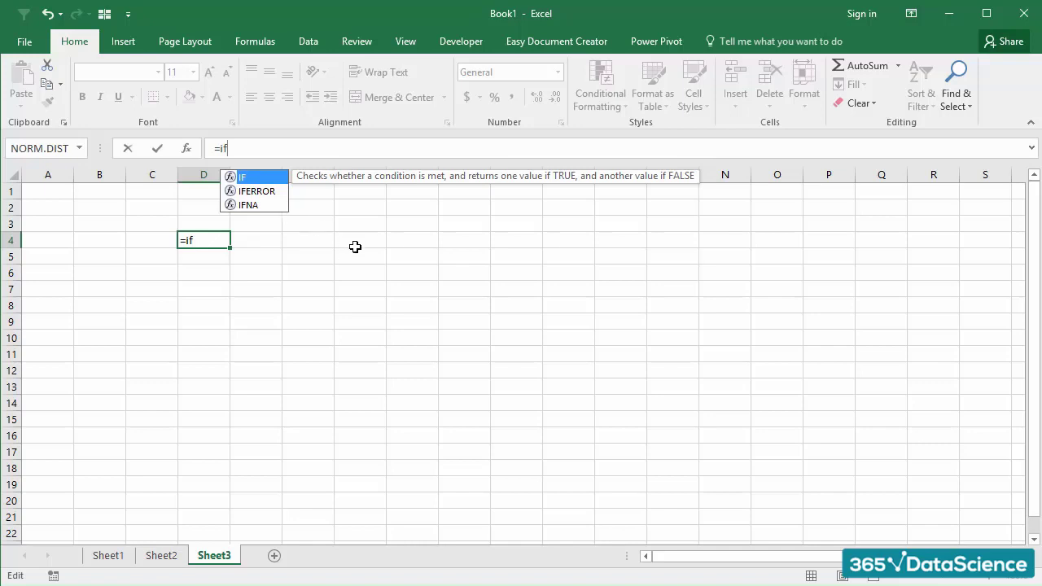
{"action": "key", "text": "Escape"}
{"action": "key", "text": "Escape"}
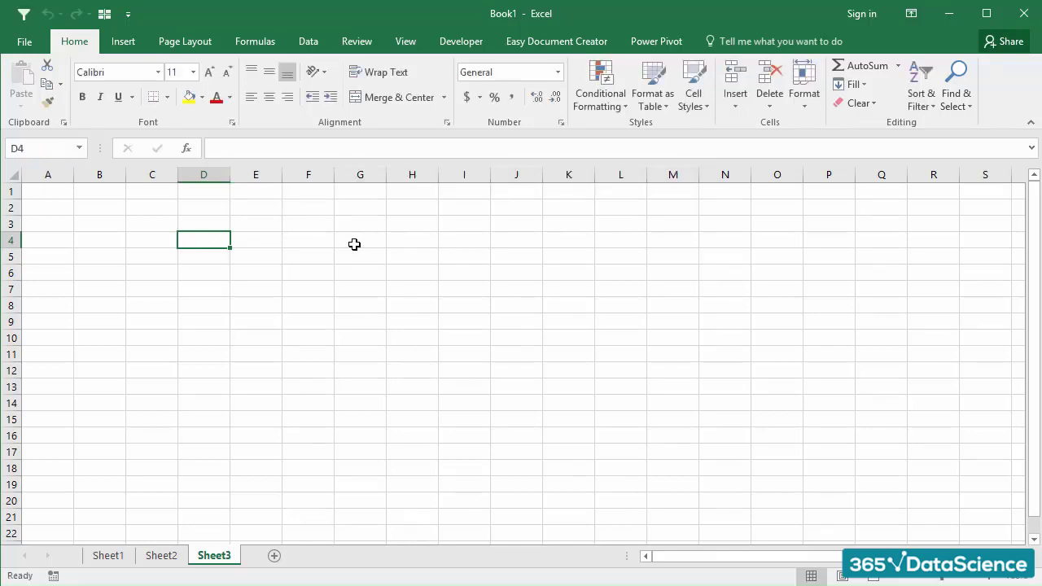